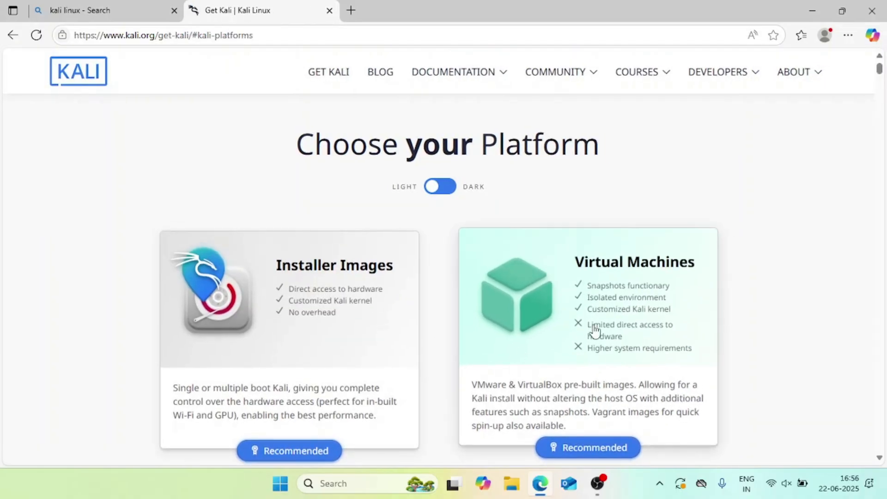
Download the Kali Linux 2025.2 VirtualBox image from Kali's pre-built Virtual Machines page.
{"action": "left_click", "coordinate": [548, 308]}
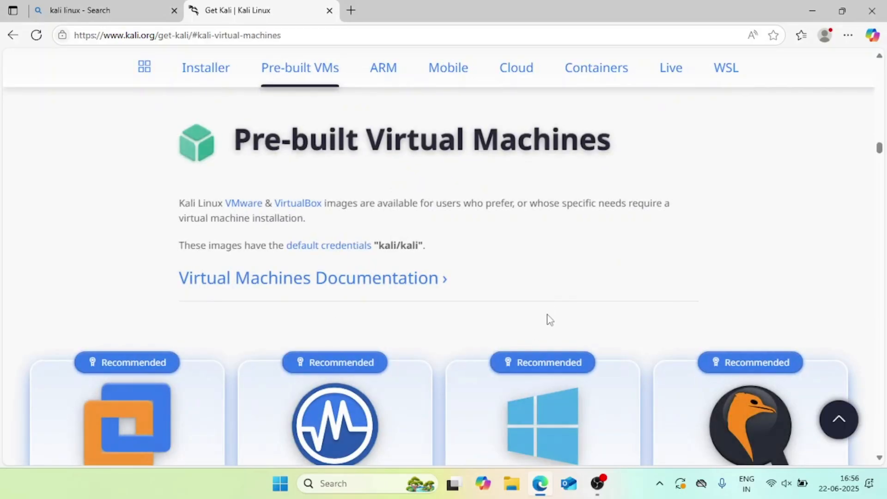
{"action": "scroll", "coordinate": [450, 280], "scroll_direction": "down", "scroll_amount": 3}
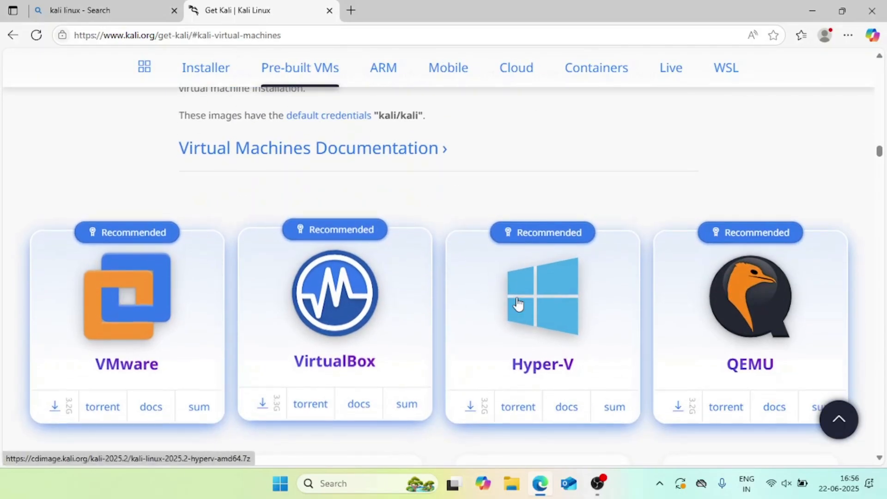
{"action": "left_click", "coordinate": [273, 403]}
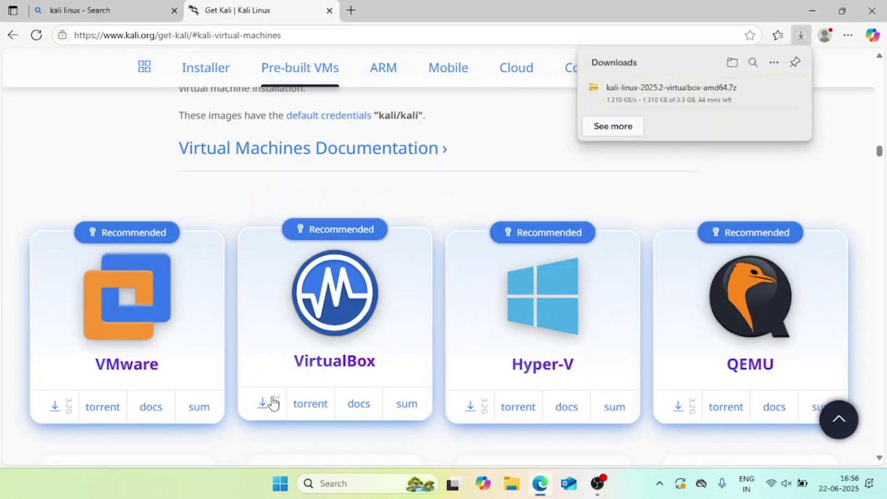
{"action": "mouse_move", "coordinate": [689, 99]}
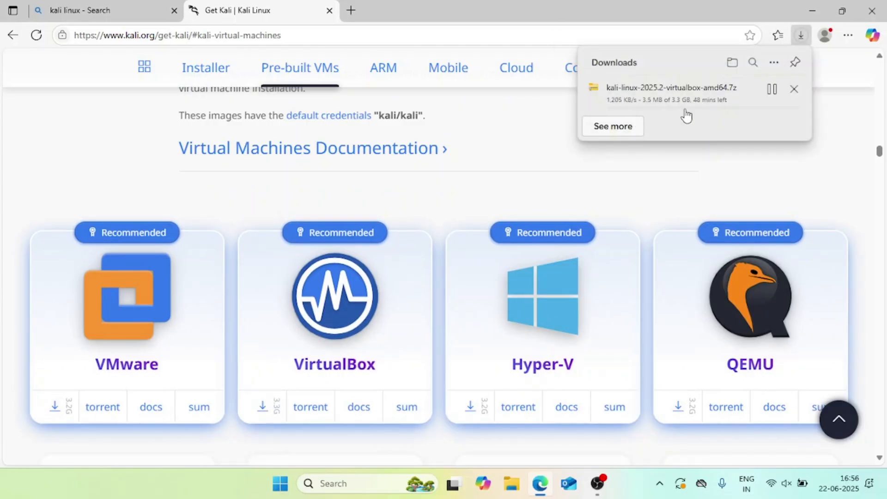
{"action": "left_click", "coordinate": [351, 10]}
Search 'oracle virtual box', then download the VirtualBox 7.1.10 Windows installer from virtualbox.org.
{"action": "left_click", "coordinate": [396, 36]}
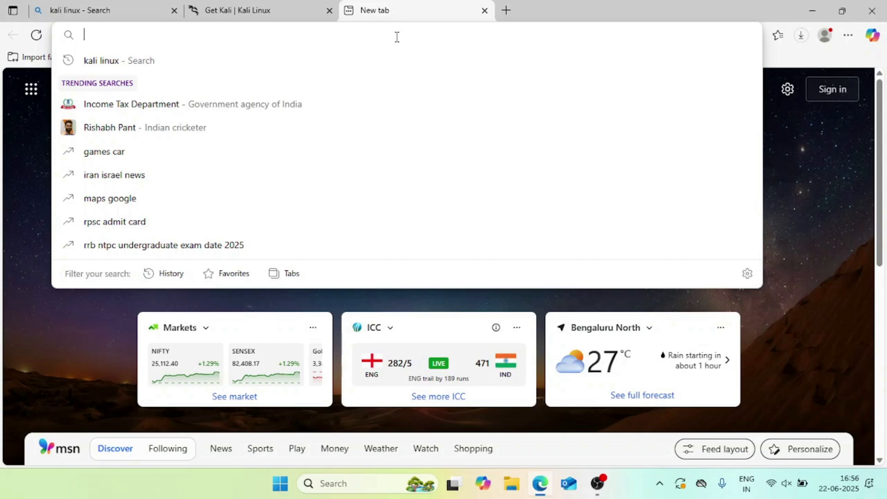
{"action": "type", "text": "ora"}
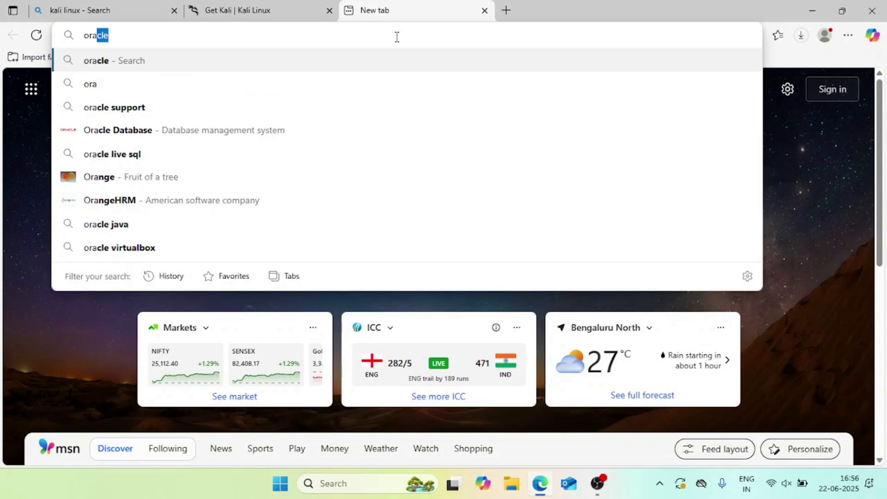
{"action": "type", "text": "cle vi"}
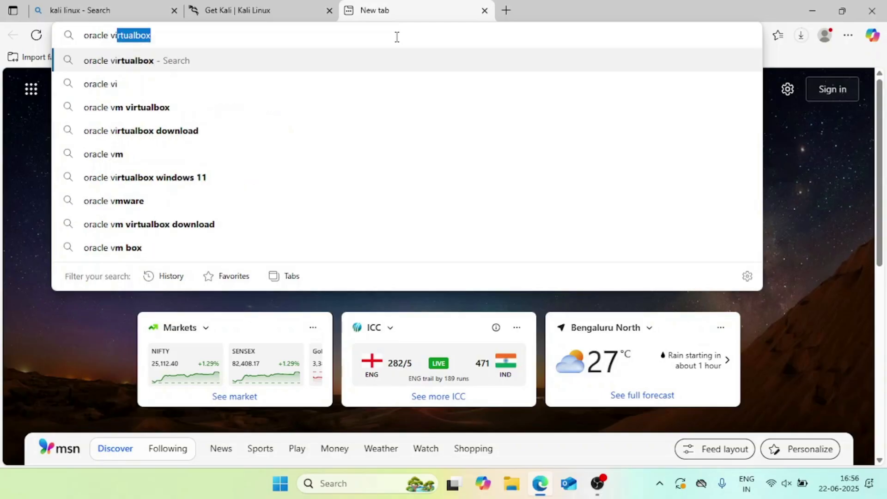
{"action": "type", "text": "rtual box"}
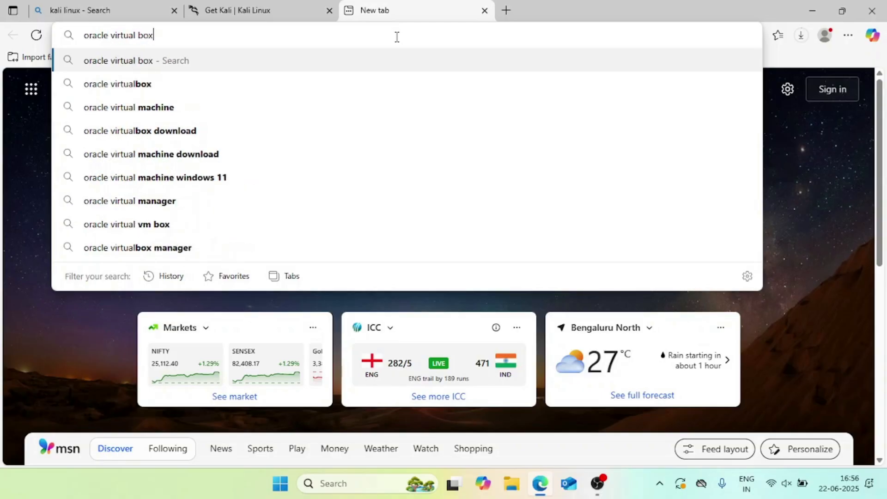
{"action": "left_click", "coordinate": [389, 81]}
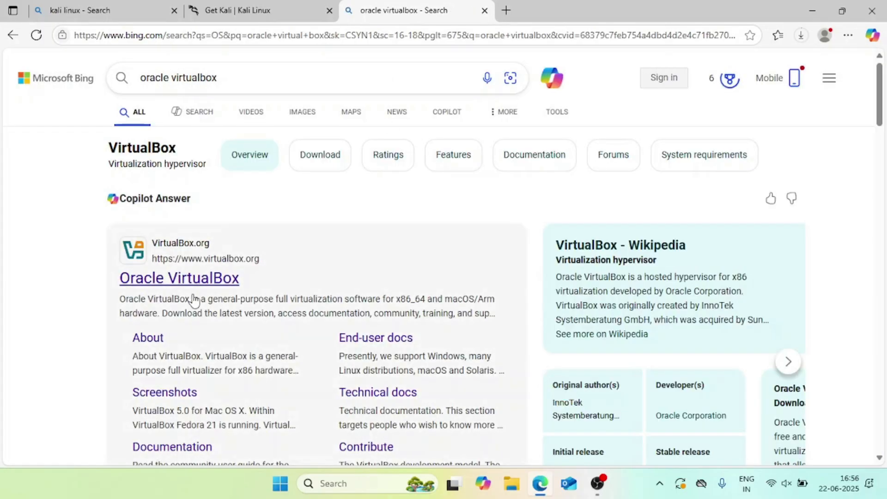
{"action": "left_click", "coordinate": [193, 288]}
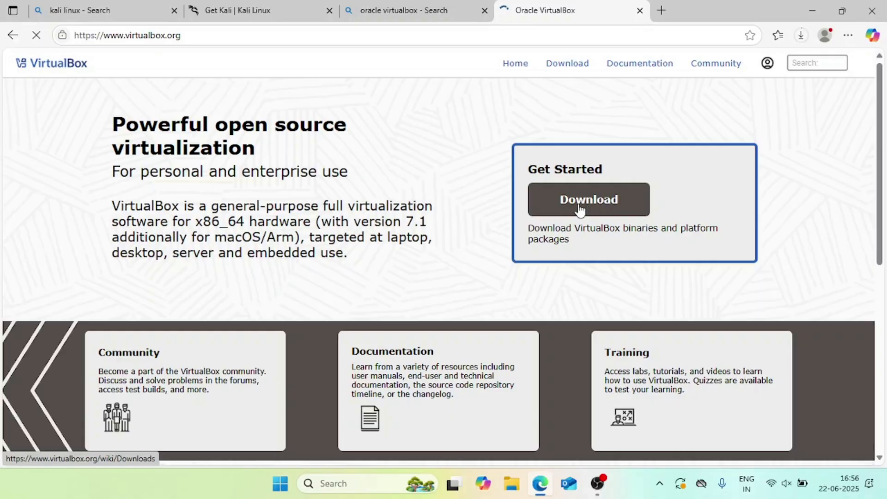
{"action": "left_click", "coordinate": [577, 211]}
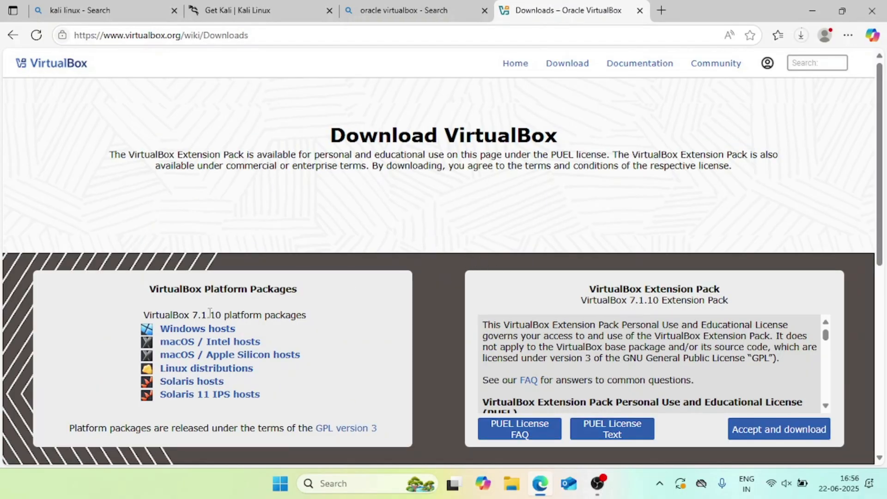
{"action": "left_click", "coordinate": [192, 326]}
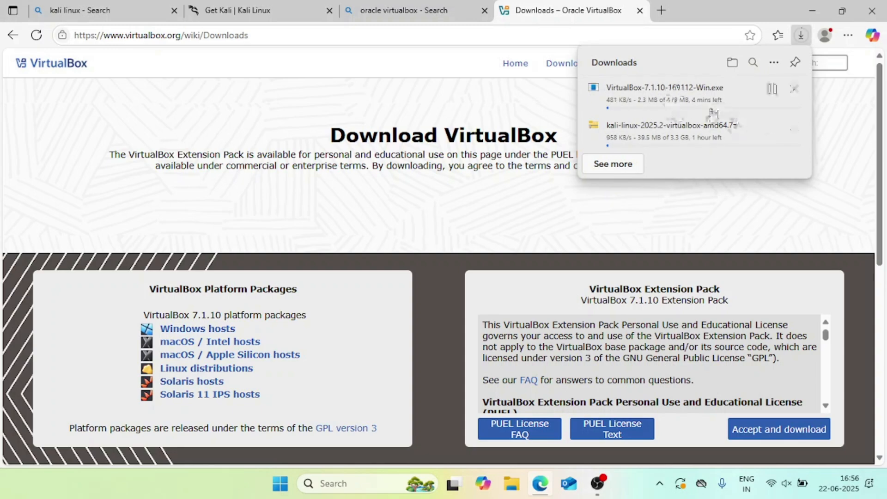
{"action": "left_click", "coordinate": [598, 485]}
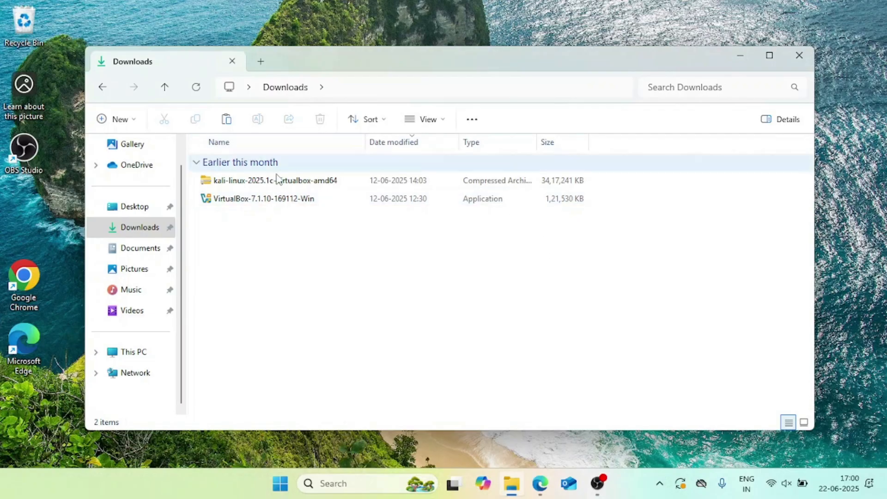
Extract the Kali .7z archive in Downloads into a kali-linux-2025.1c-virtualbox-amd64 folder.
{"action": "left_click", "coordinate": [322, 199]}
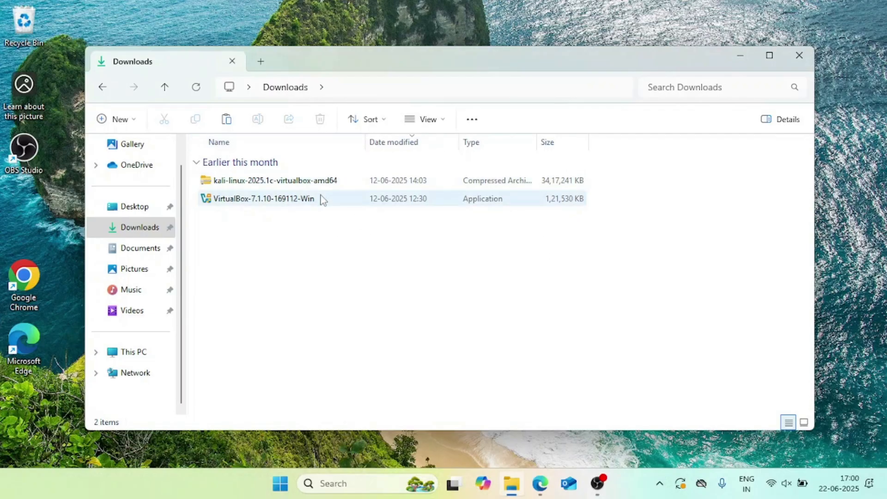
{"action": "left_click", "coordinate": [356, 183]}
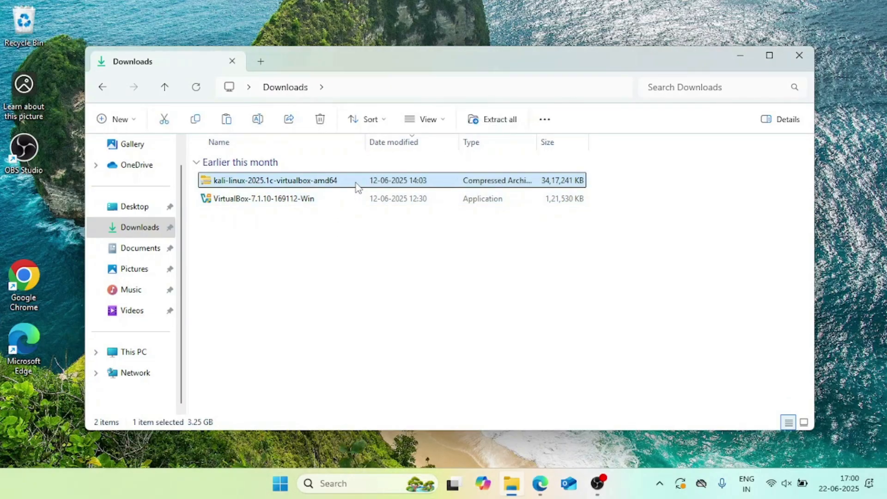
{"action": "right_click", "coordinate": [356, 182]}
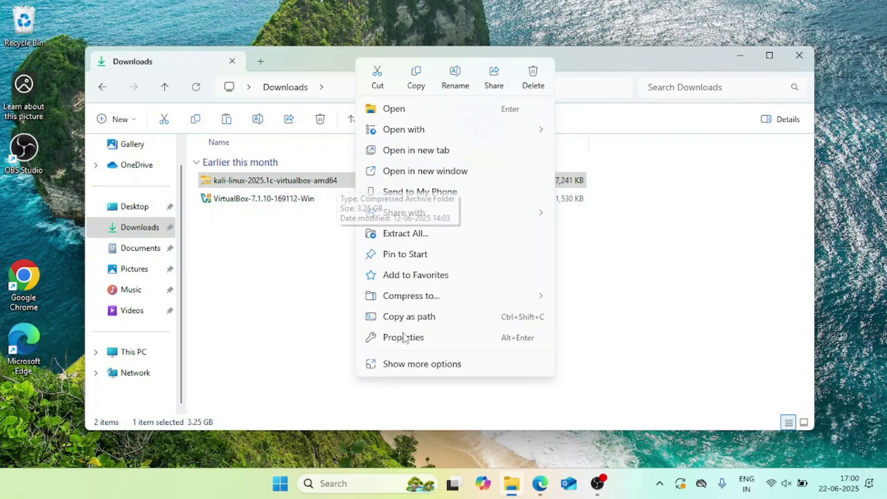
{"action": "left_click", "coordinate": [417, 364]}
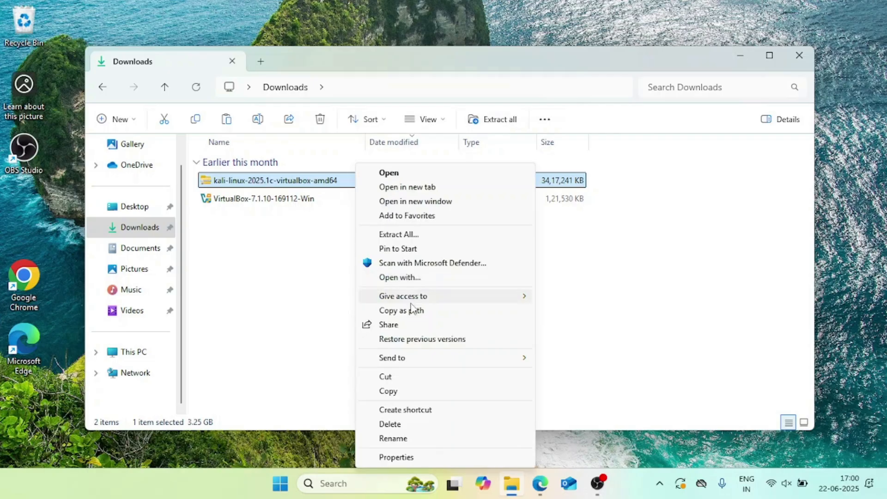
{"action": "left_click", "coordinate": [414, 237]}
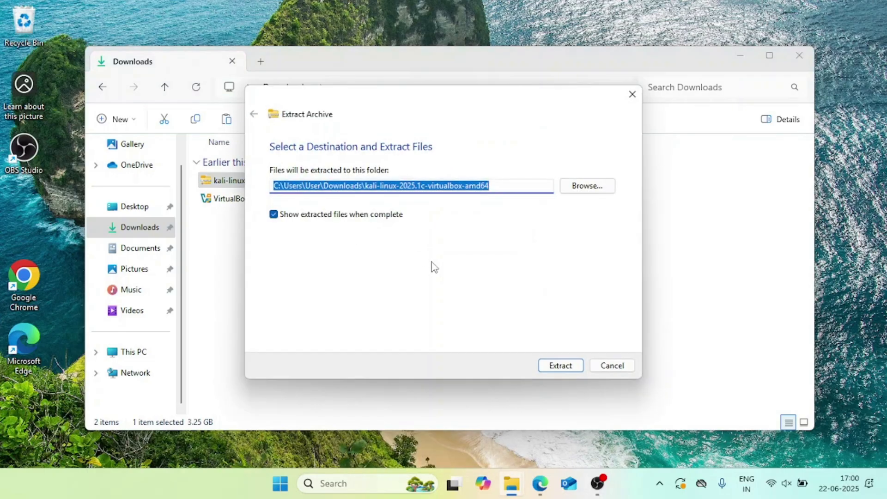
{"action": "left_click", "coordinate": [555, 369]}
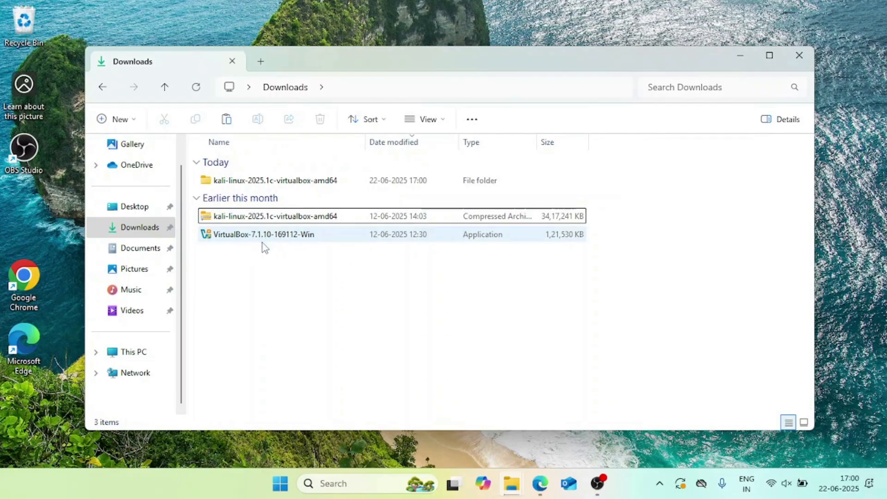
Run the VirtualBox 7.1.10 installer, accepting the licence, default features, networking and Python warnings.
{"action": "left_click", "coordinate": [311, 240]}
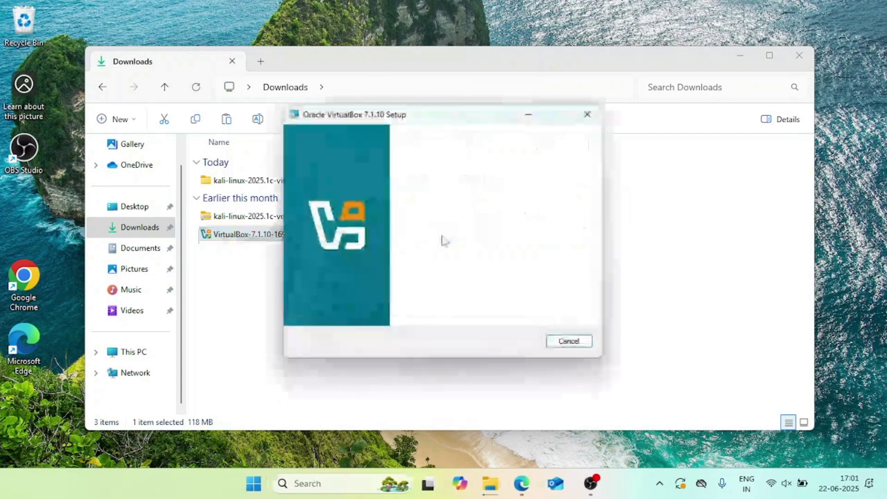
{"action": "left_click", "coordinate": [523, 344]}
{"action": "left_click", "coordinate": [394, 294]}
{"action": "left_click", "coordinate": [510, 342]}
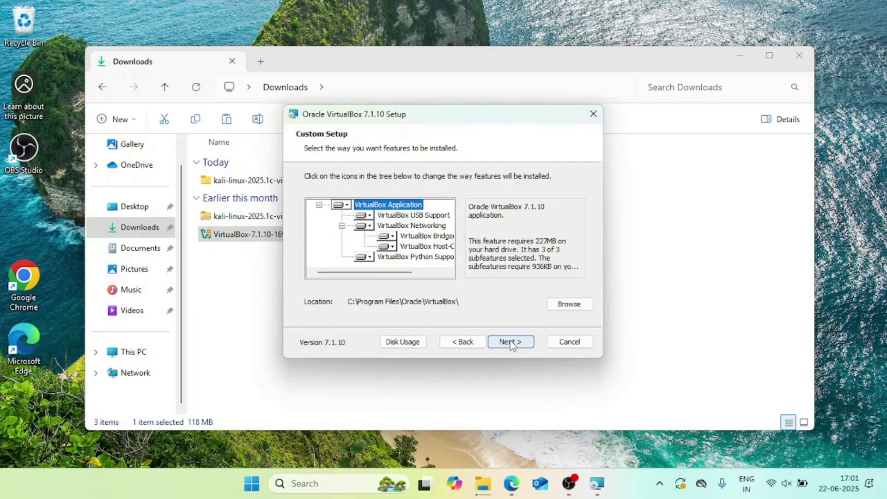
{"action": "left_click", "coordinate": [511, 342]}
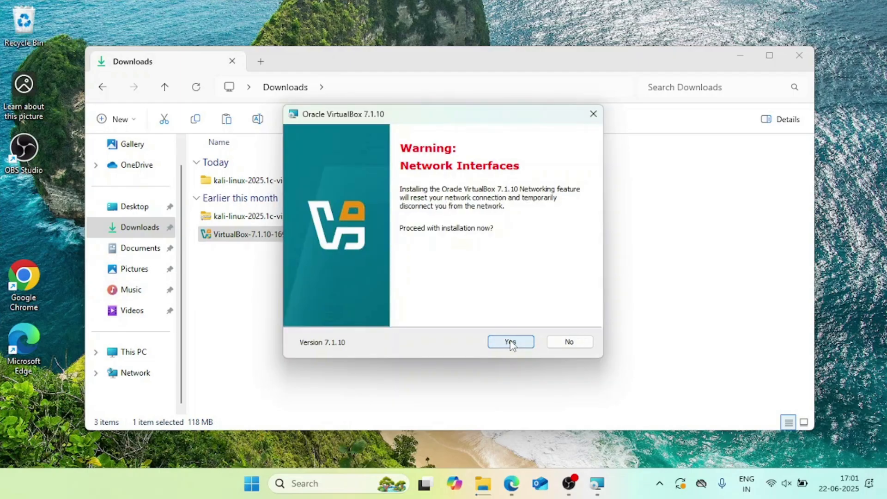
{"action": "left_click", "coordinate": [511, 343]}
{"action": "left_click", "coordinate": [510, 343]}
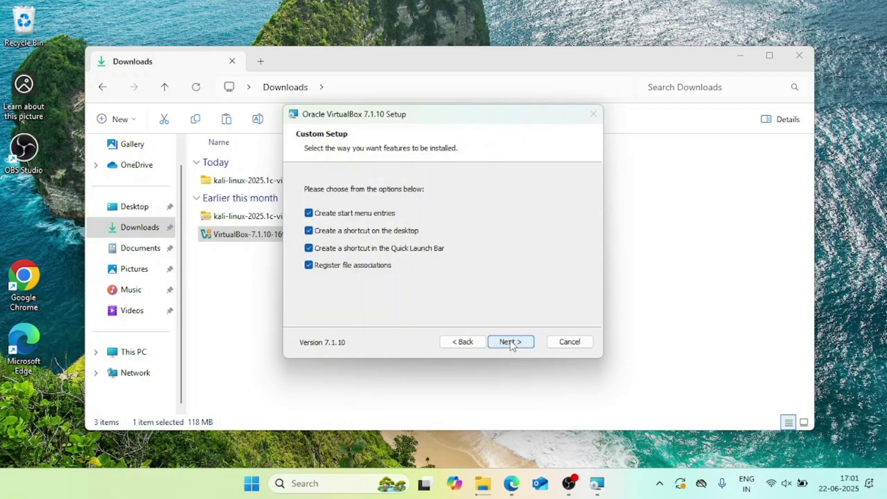
{"action": "left_click", "coordinate": [510, 342]}
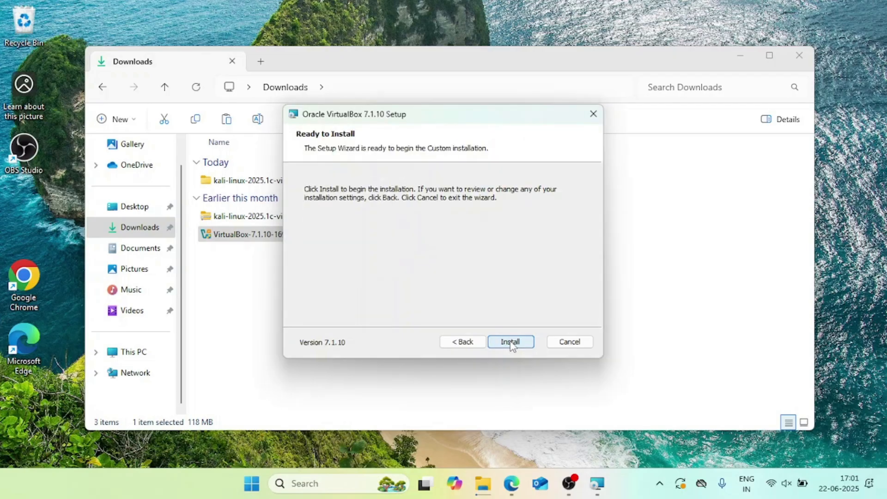
{"action": "left_click", "coordinate": [511, 343]}
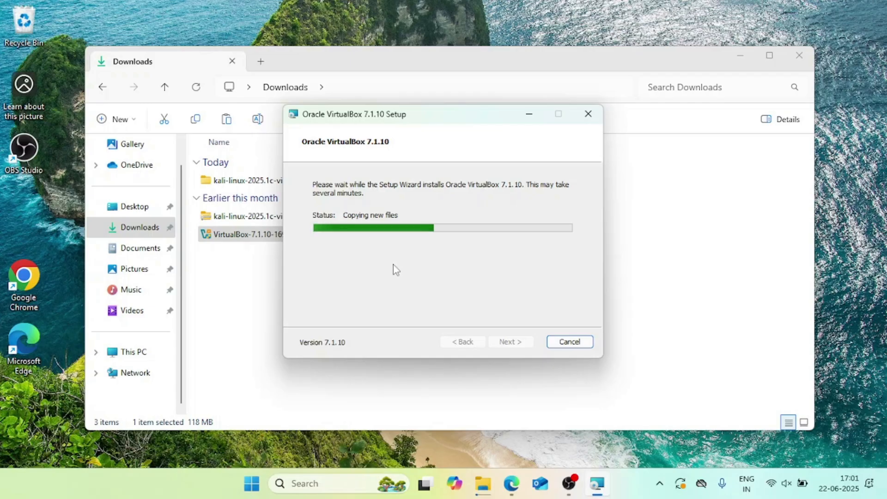
Adjust system volume, bring VirtualBox Setup back to front, and toggle launching VirtualBox afterwards.
{"action": "key", "text": "XF86AudioMute"}
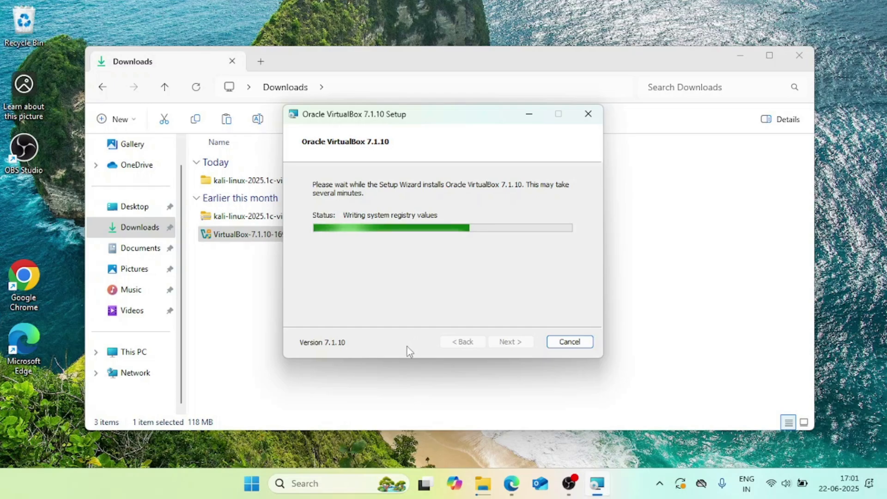
{"action": "key", "text": "XF86AudioLowerVolume"}
{"action": "key", "text": "XF86AudioRaiseVolume"}
{"action": "key", "text": "XF86AudioRaiseVolume"}
{"action": "key", "text": "XF86AudioRaiseVolume"}
{"action": "key", "text": "XF86AudioRaiseVolume"}
{"action": "key", "text": "XF86AudioRaiseVolume"}
{"action": "key", "text": "XF86AudioRaiseVolume"}
{"action": "key", "text": "XF86AudioRaiseVolume"}
{"action": "key", "text": "XF86AudioRaiseVolume"}
{"action": "key", "text": "XF86AudioRaiseVolume"}
{"action": "key", "text": "XF86AudioRaiseVolume"}
{"action": "key", "text": "XF86AudioRaiseVolume"}
{"action": "key", "text": "XF86AudioRaiseVolume"}
{"action": "key", "text": "XF86AudioRaiseVolume"}
{"action": "key", "text": "XF86AudioRaiseVolume"}
{"action": "key", "text": "XF86AudioRaiseVolume"}
{"action": "key", "text": "XF86AudioRaiseVolume"}
{"action": "key", "text": "XF86AudioRaiseVolume"}
{"action": "key", "text": "XF86AudioRaiseVolume"}
{"action": "key", "text": "XF86AudioRaiseVolume"}
{"action": "key", "text": "XF86AudioRaiseVolume"}
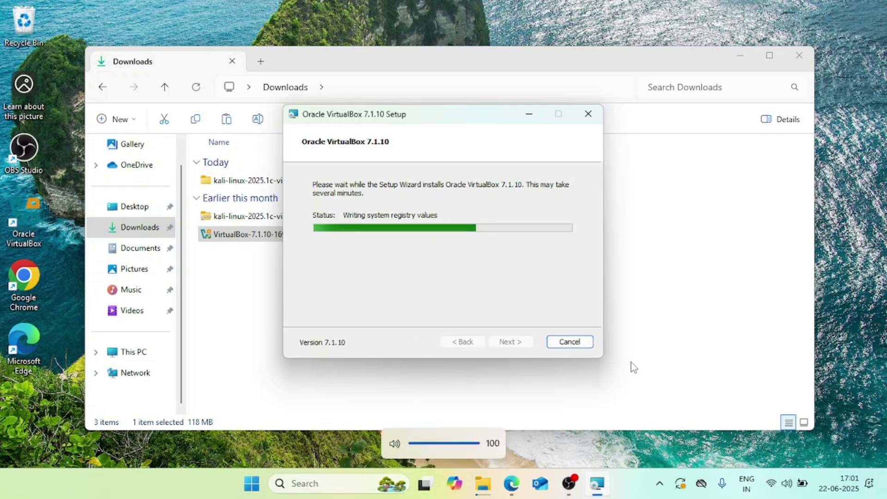
{"action": "left_click", "coordinate": [634, 356]}
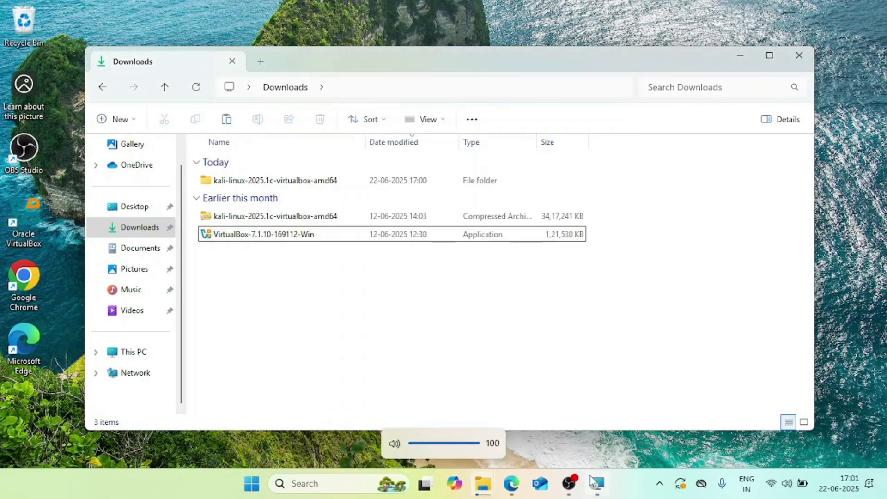
{"action": "left_click", "coordinate": [466, 371]}
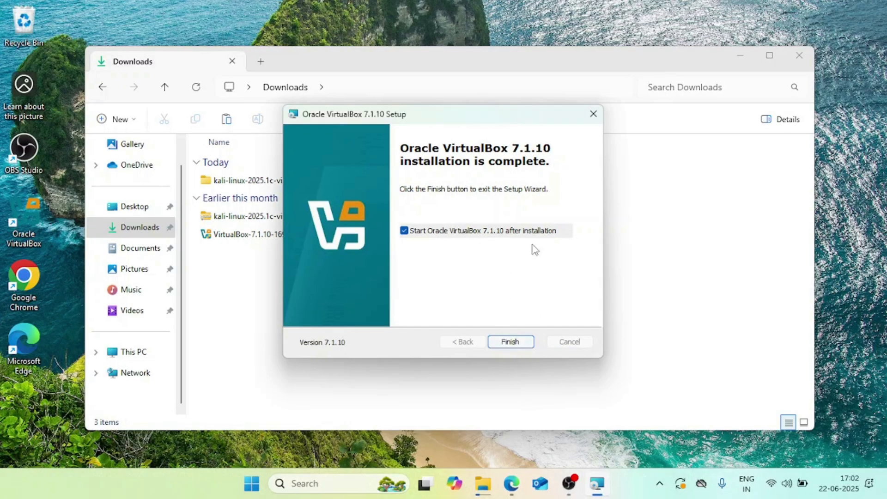
{"action": "left_click", "coordinate": [509, 231]}
Finish setup, open the nested kali-linux folder, and select its .vbox machine file.
{"action": "left_click", "coordinate": [510, 341]}
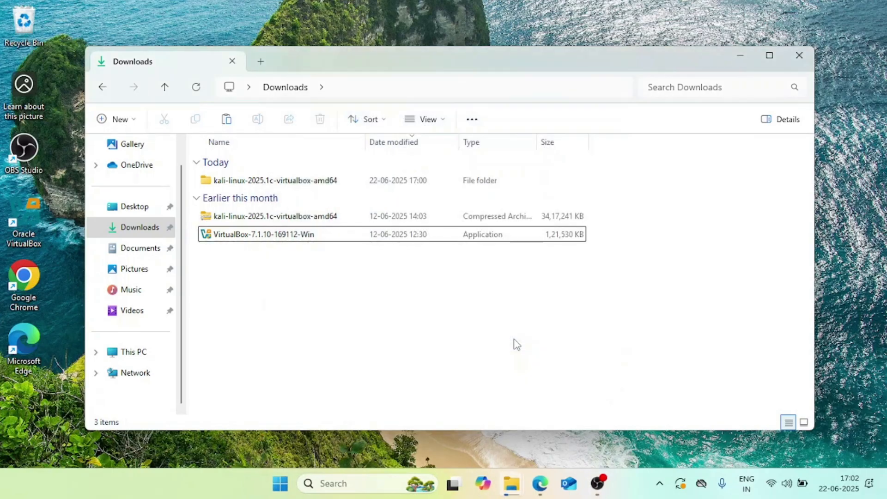
{"action": "double_click", "coordinate": [296, 181]}
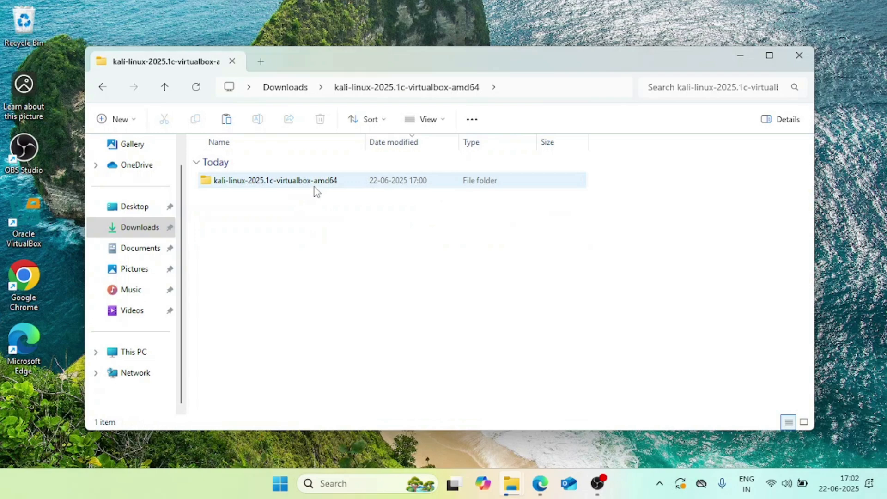
{"action": "double_click", "coordinate": [315, 186]}
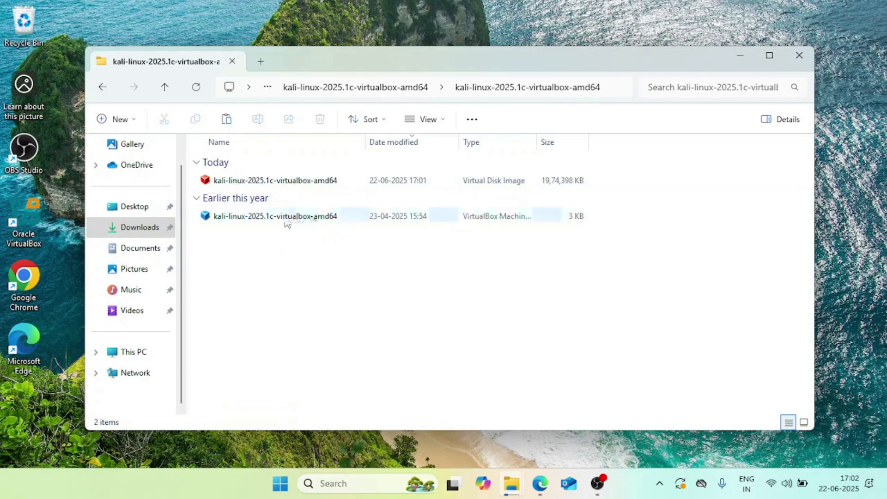
{"action": "left_click", "coordinate": [323, 217]}
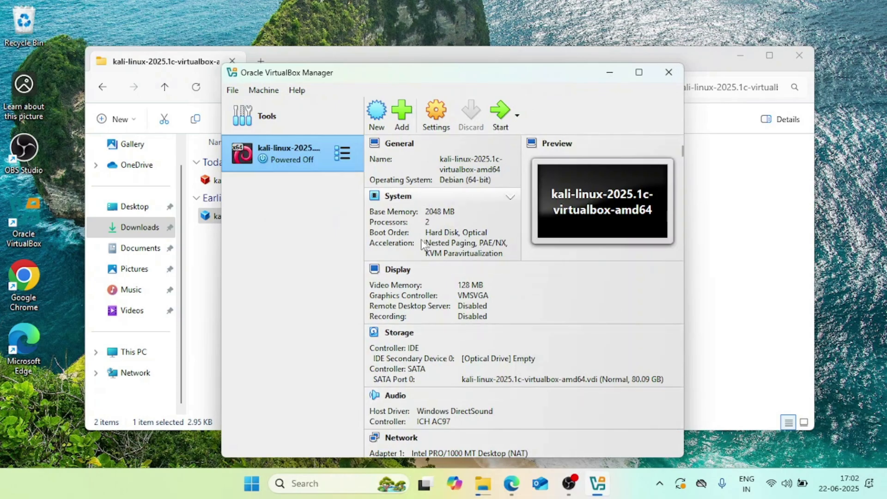
Start the kali-linux-2025.1c-virtualbox-amd64 machine from VirtualBox Manager.
{"action": "left_click", "coordinate": [499, 115]}
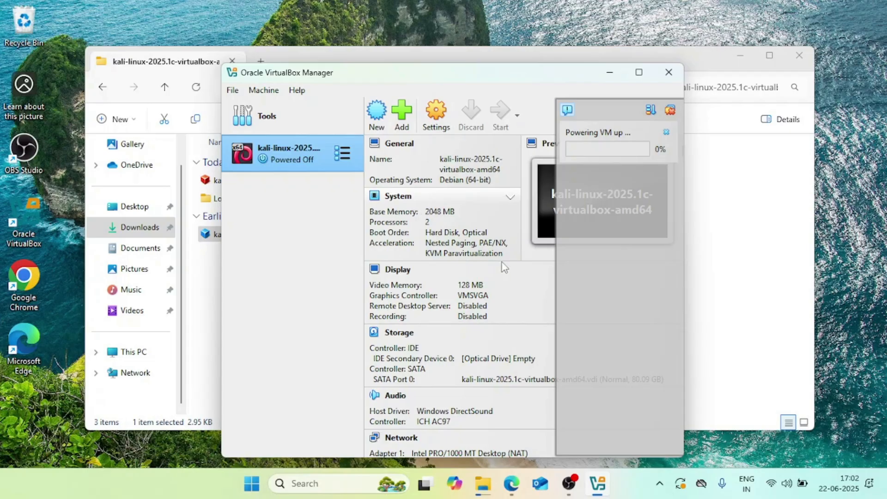
{"action": "left_click", "coordinate": [574, 481]}
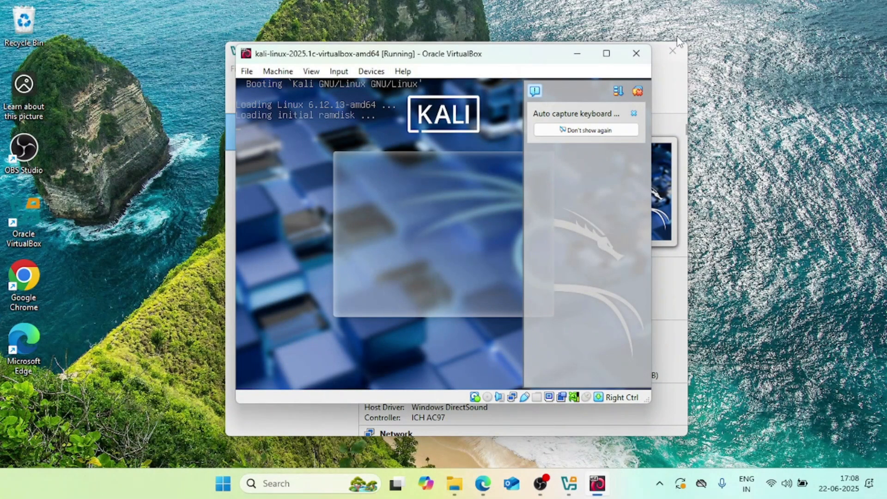
Let the VM capture input without future notices, close the notification panel, and maximize it.
{"action": "left_click", "coordinate": [420, 211]}
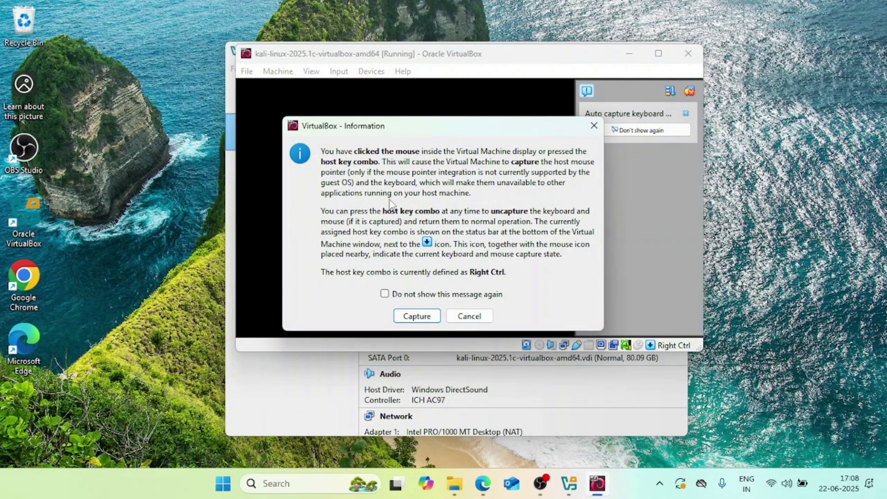
{"action": "left_click", "coordinate": [439, 296]}
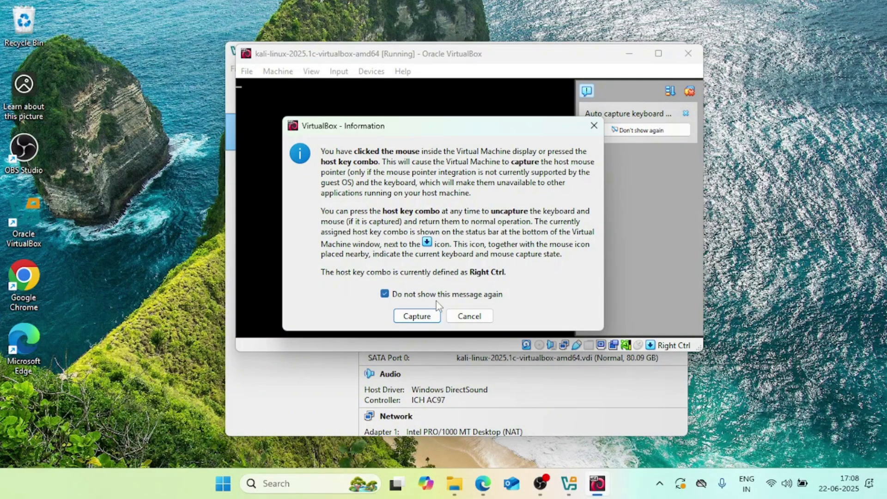
{"action": "left_click", "coordinate": [417, 316]}
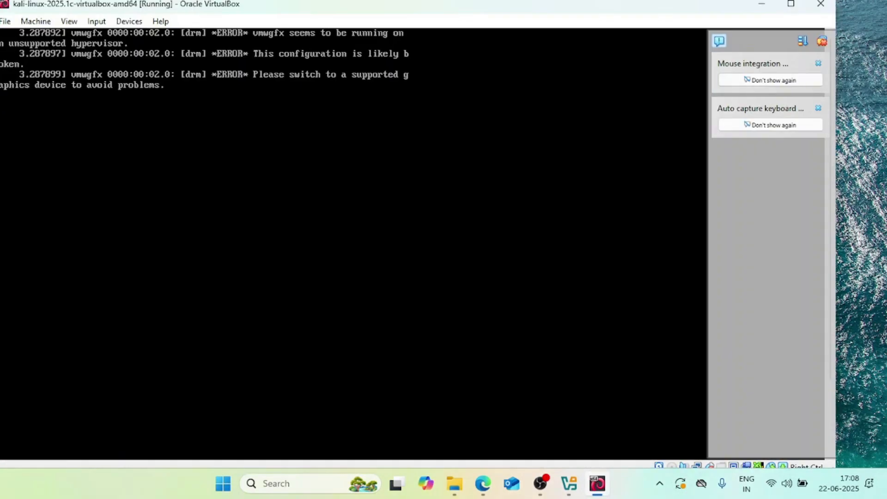
{"action": "left_click", "coordinate": [821, 42]}
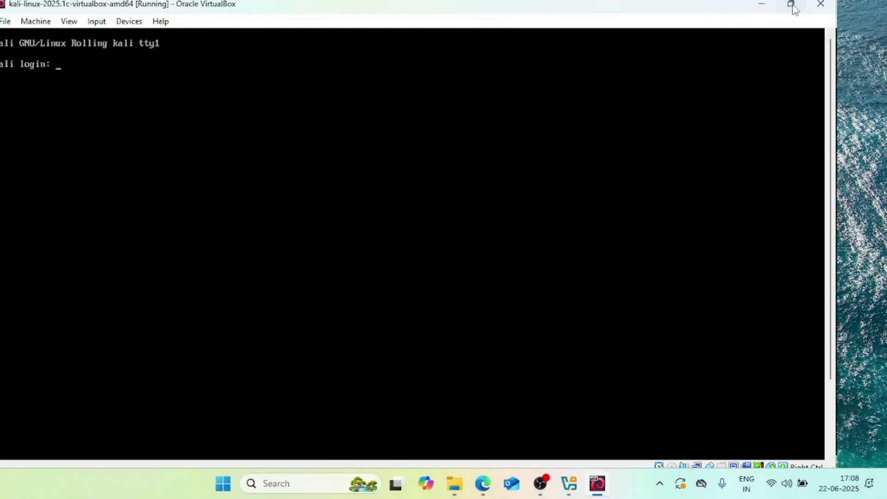
{"action": "left_click", "coordinate": [791, 5]}
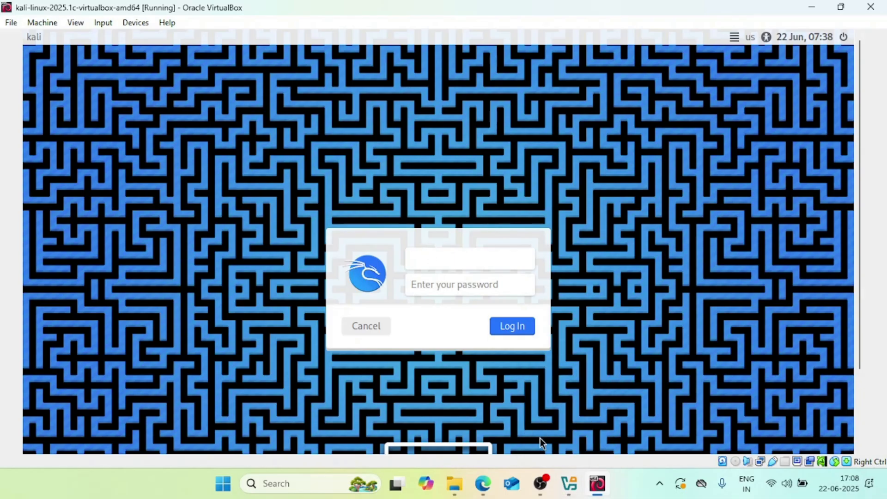
Log into Kali as the kali user with its password, then dismiss the desktop context menu.
{"action": "left_click", "coordinate": [542, 484]}
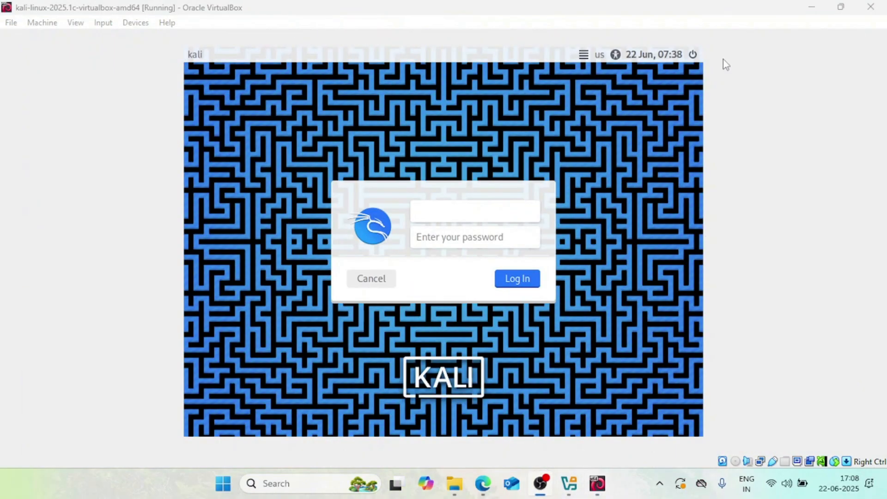
{"action": "left_click", "coordinate": [669, 32]}
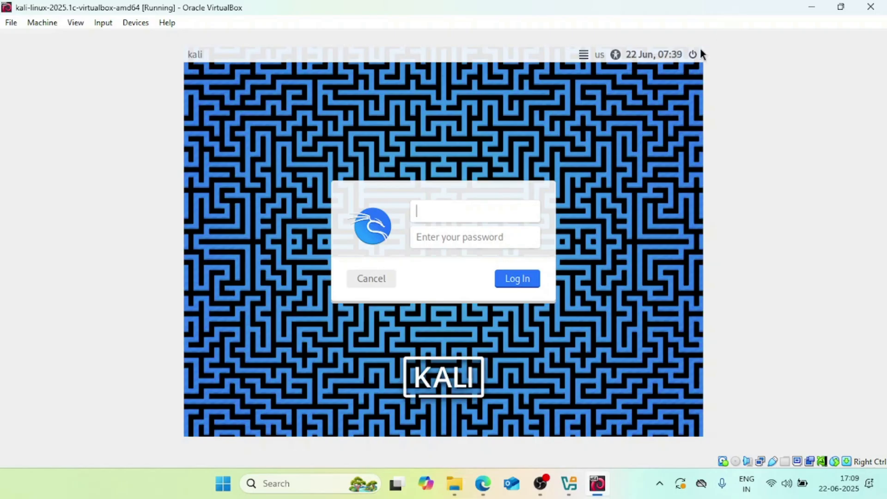
{"action": "type", "text": "kali"}
{"action": "left_click", "coordinate": [463, 231]}
{"action": "type", "text": "k"}
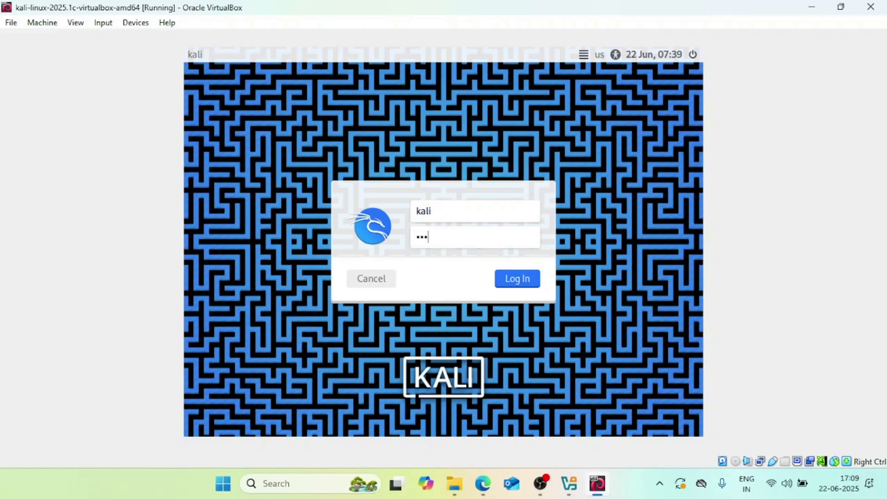
{"action": "type", "text": "ali"}
{"action": "key", "text": "Return"}
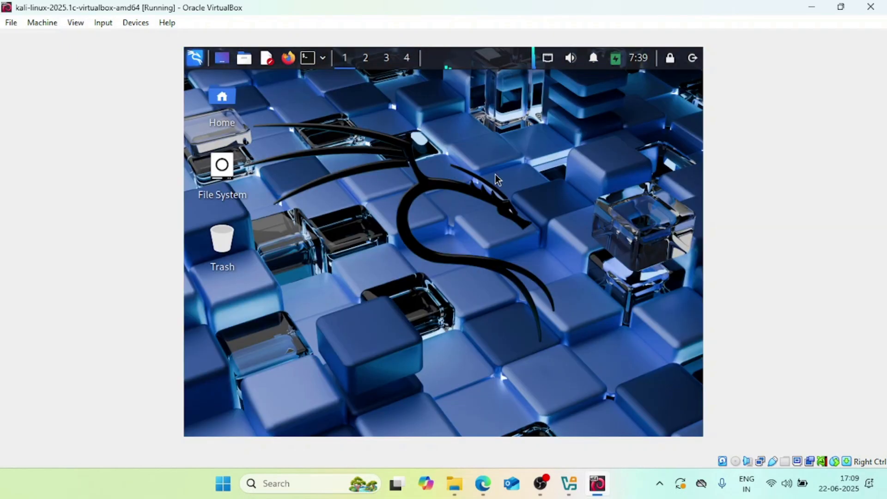
{"action": "right_click", "coordinate": [459, 199]}
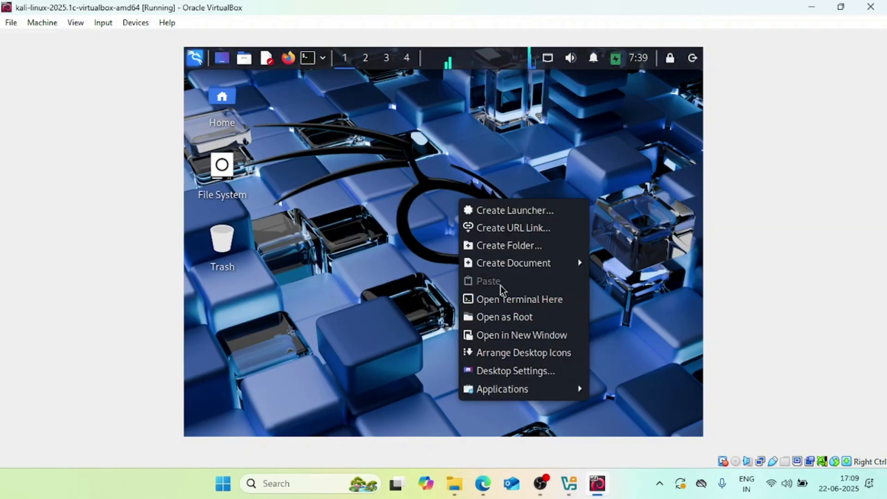
{"action": "left_click", "coordinate": [346, 248]}
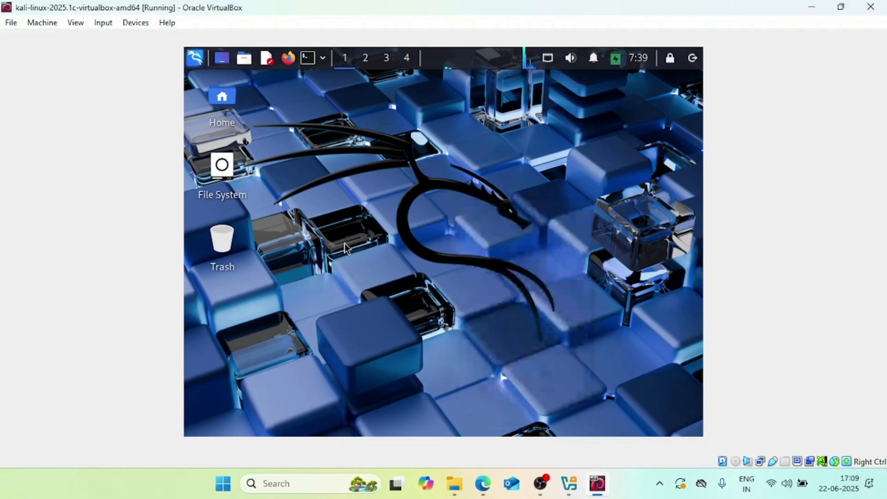